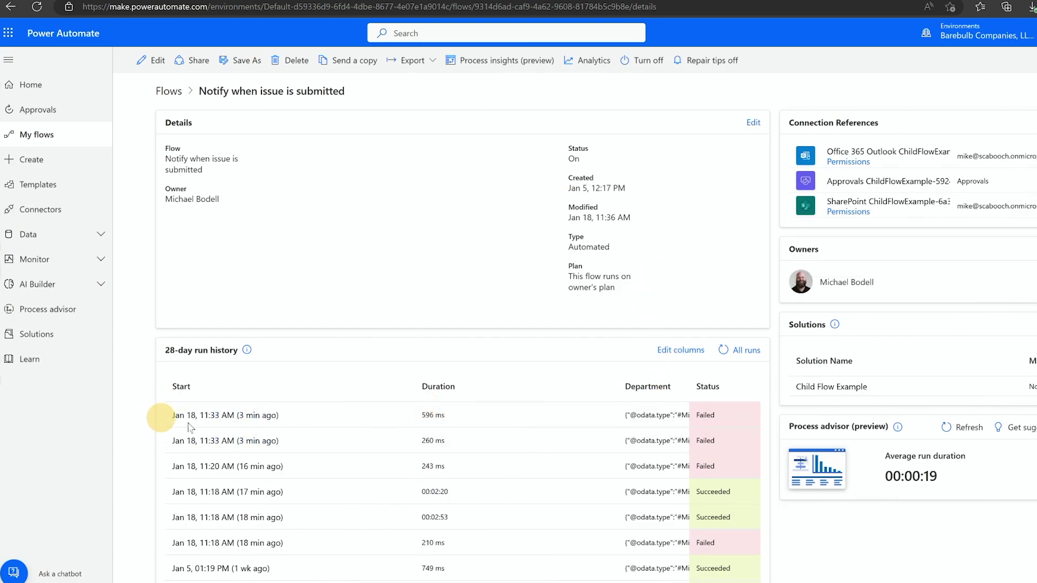
# - Open the flow's full run history and resubmit the four failed Jan 18 runs from 11:33, 11:20 and 11:18 AM
pyautogui.scroll(-2, 407, 427)
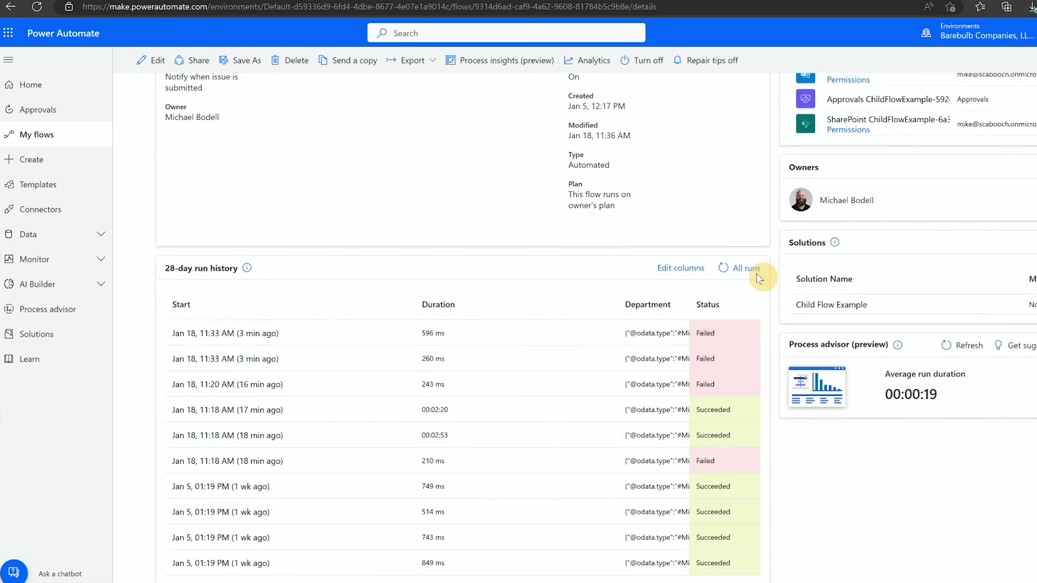
pyautogui.click(744, 270)
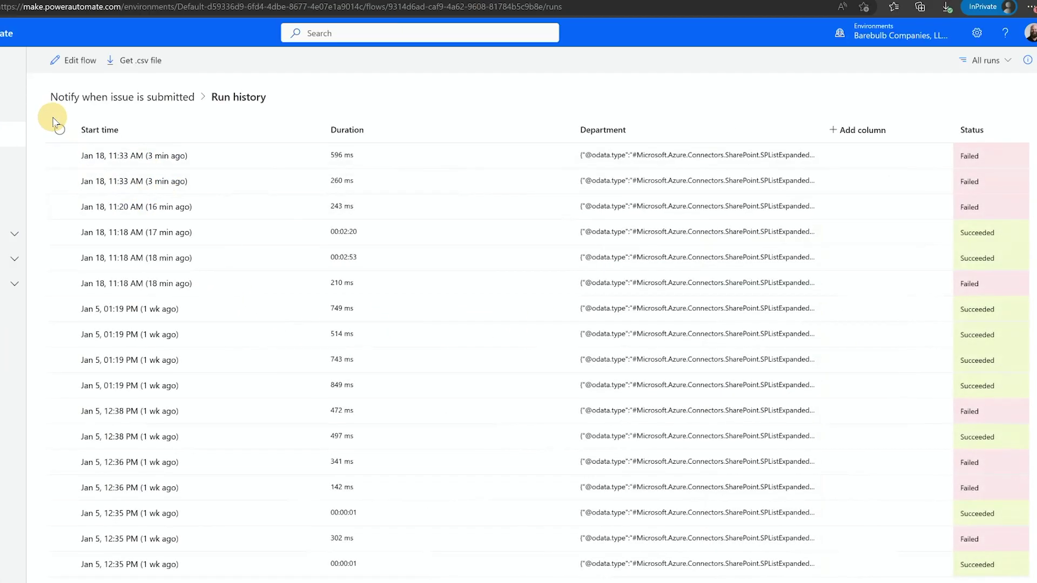
pyautogui.click(59, 156)
pyautogui.click(59, 181)
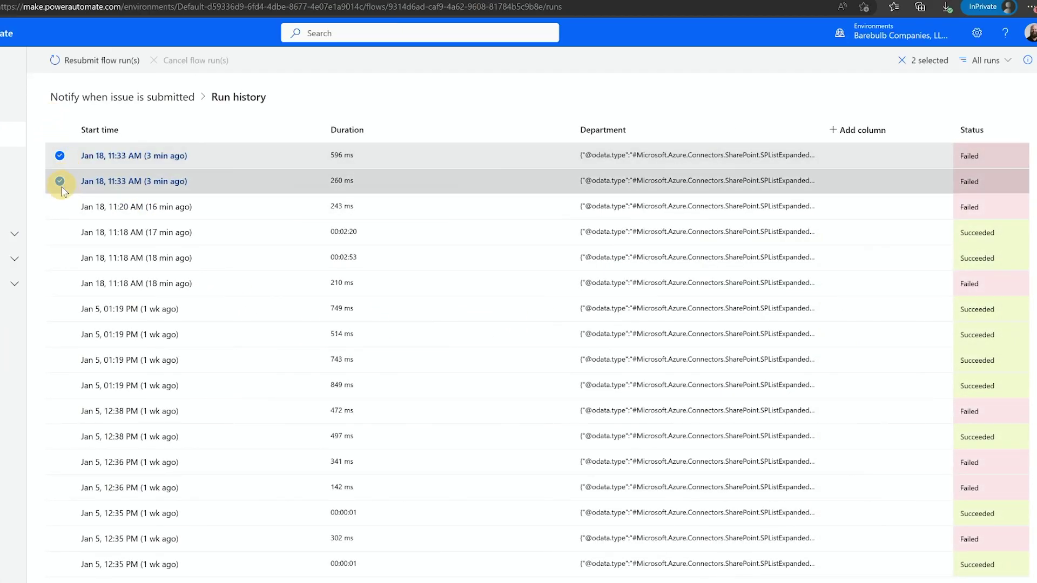
pyautogui.click(60, 208)
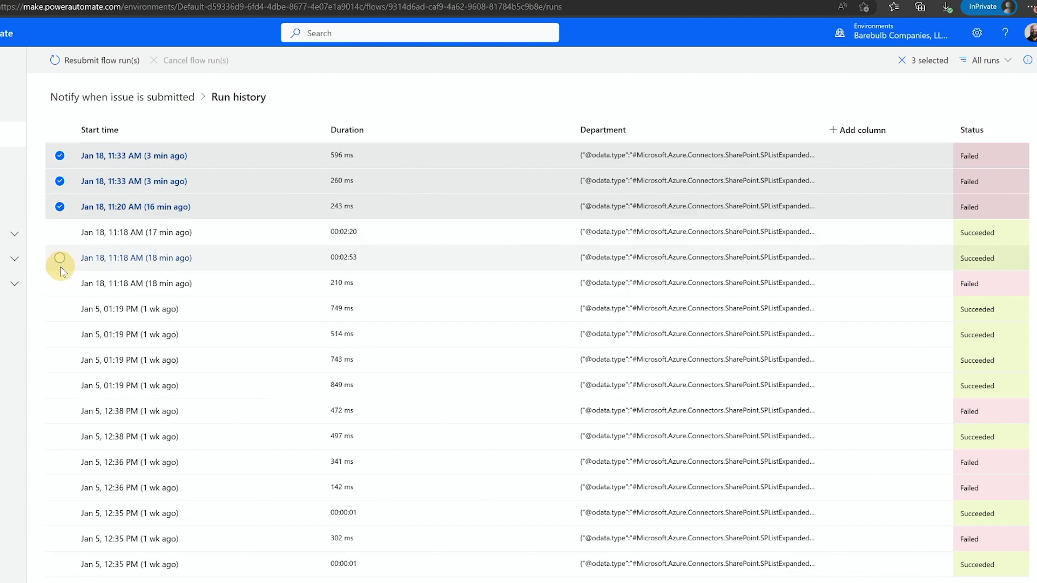
pyautogui.click(59, 283)
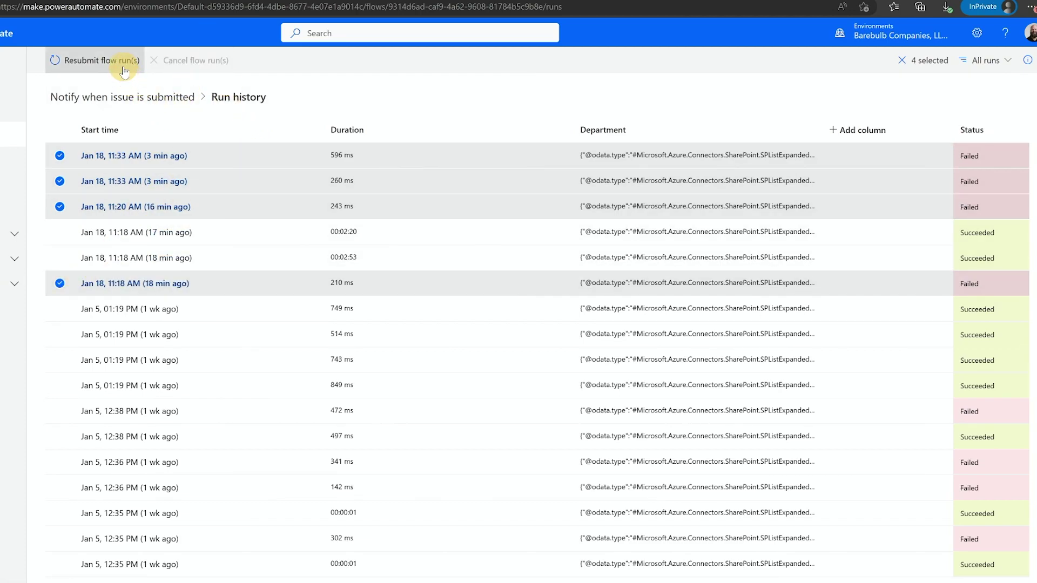
pyautogui.click(100, 60)
pyautogui.click(538, 75)
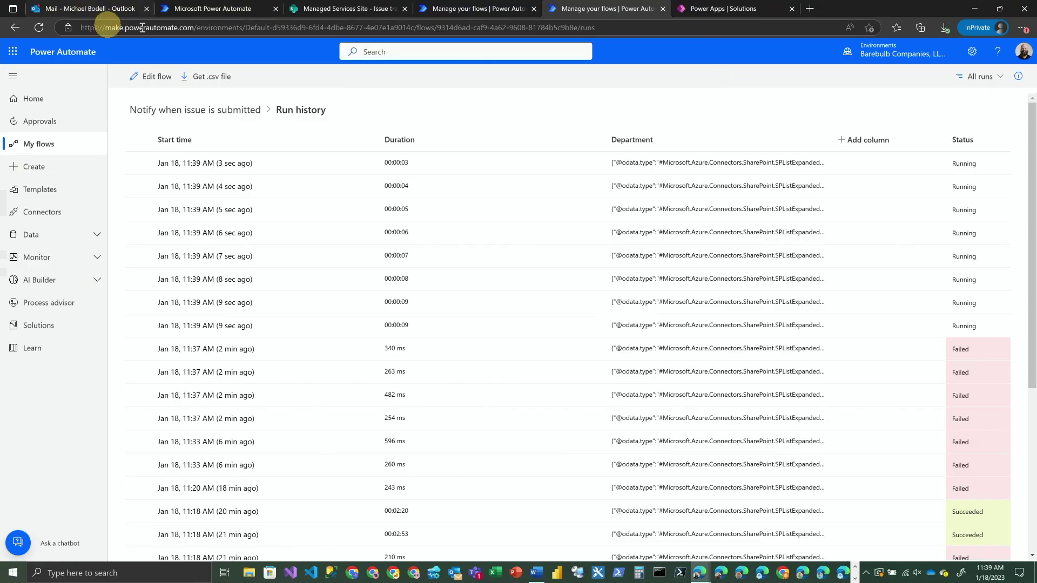
# - Refresh the received approvals and approve three of the new "Approve this please" requests without comments
pyautogui.click(174, 11)
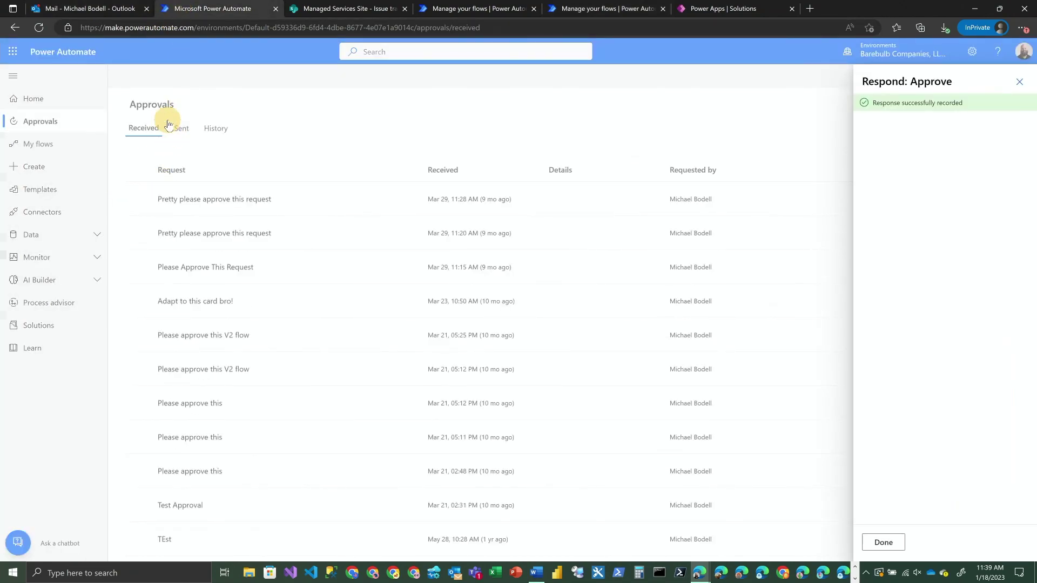
pyautogui.click(39, 27)
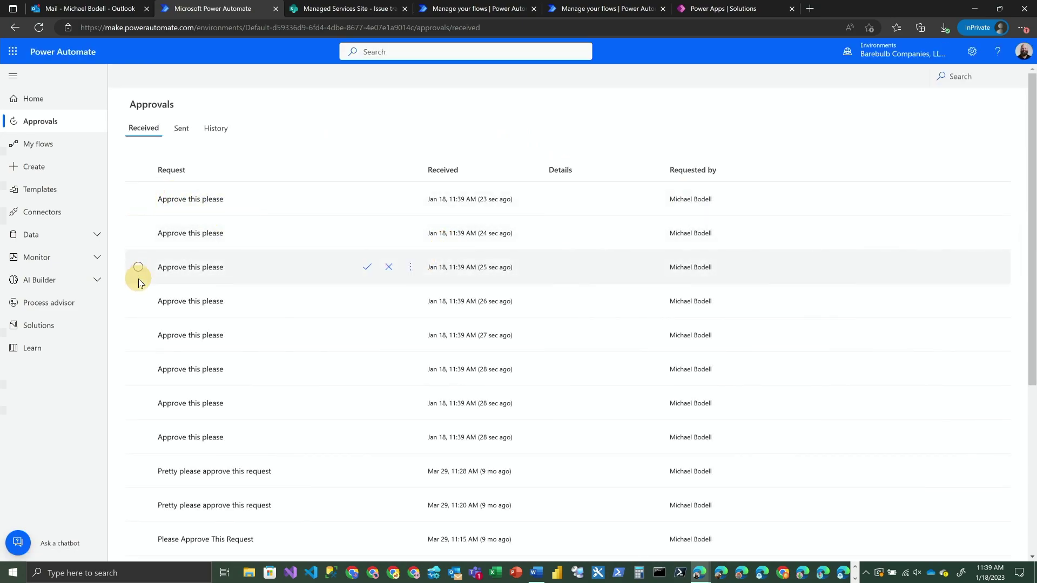
pyautogui.click(368, 199)
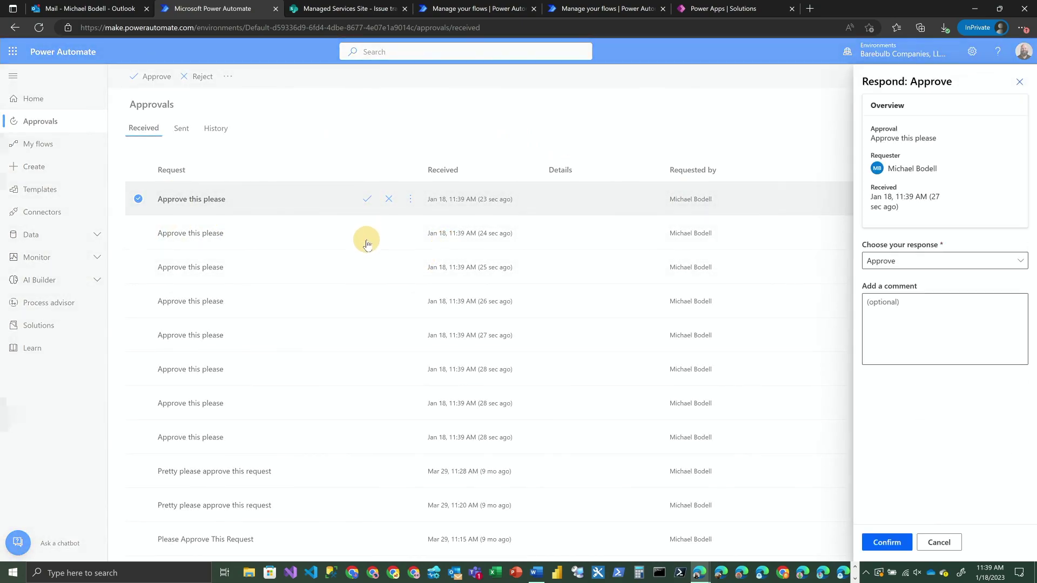
pyautogui.click(886, 542)
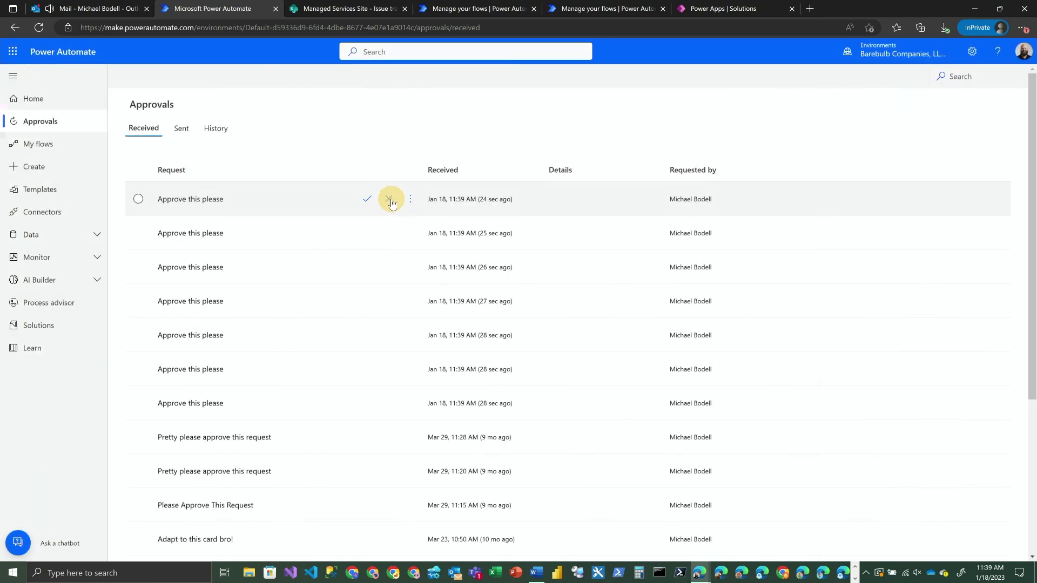
pyautogui.click(368, 199)
pyautogui.click(886, 541)
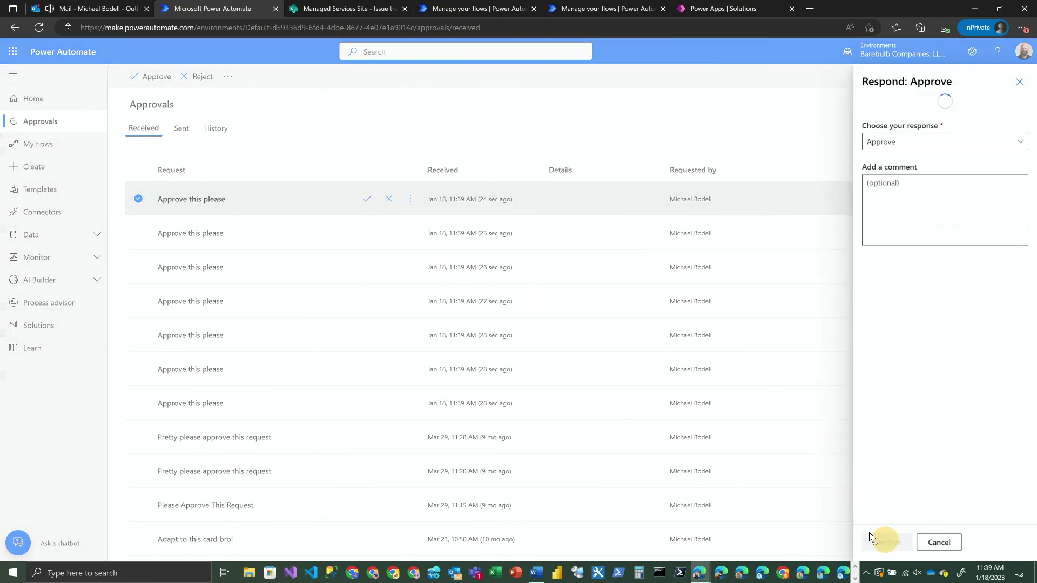
pyautogui.click(367, 233)
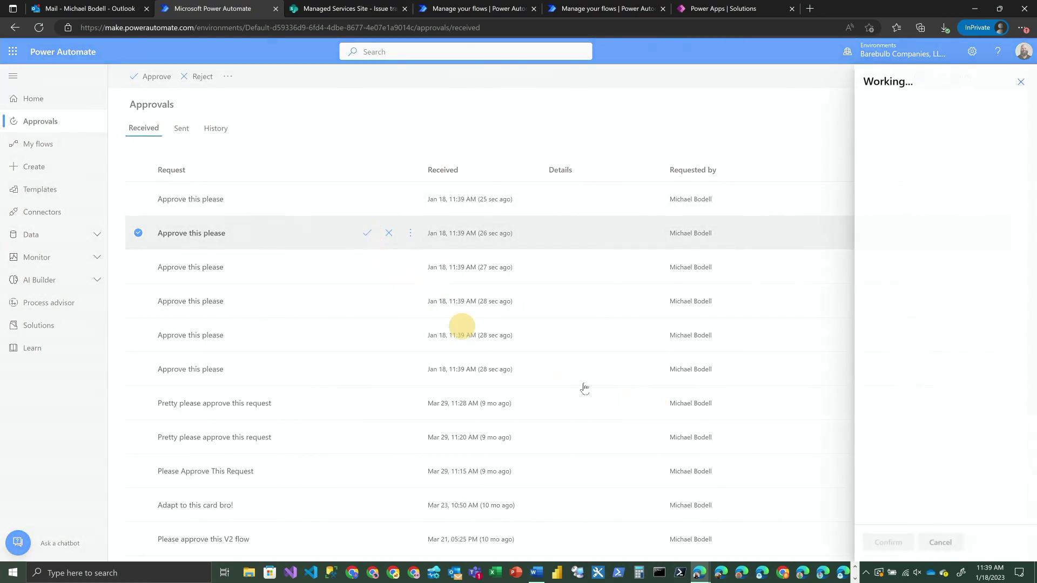
pyautogui.click(887, 542)
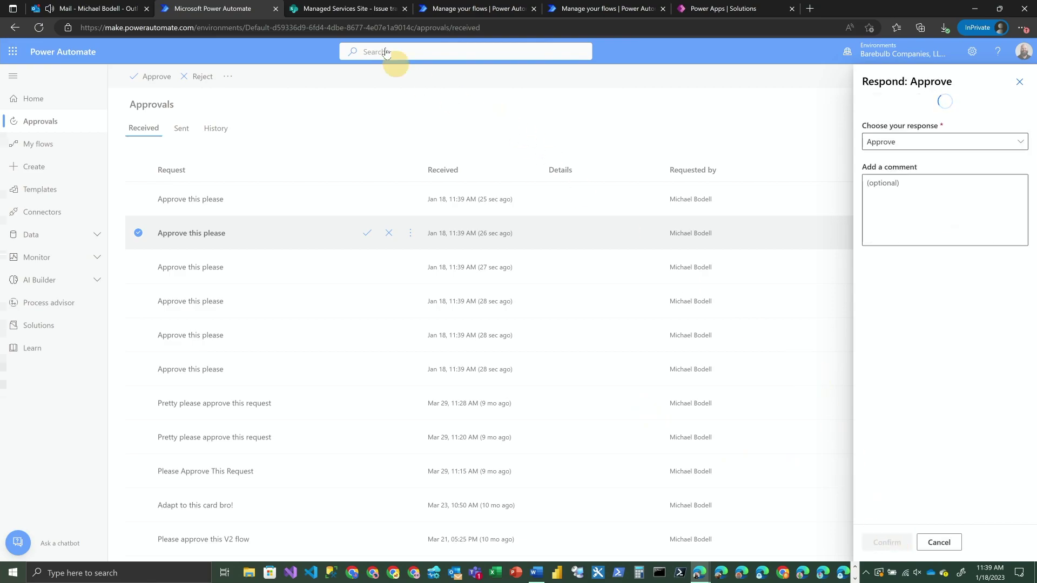
# - Return to the run history of "Notify when issue is submitted", refresh it and show the browser full screen
pyautogui.click(501, 12)
pyautogui.click(585, 15)
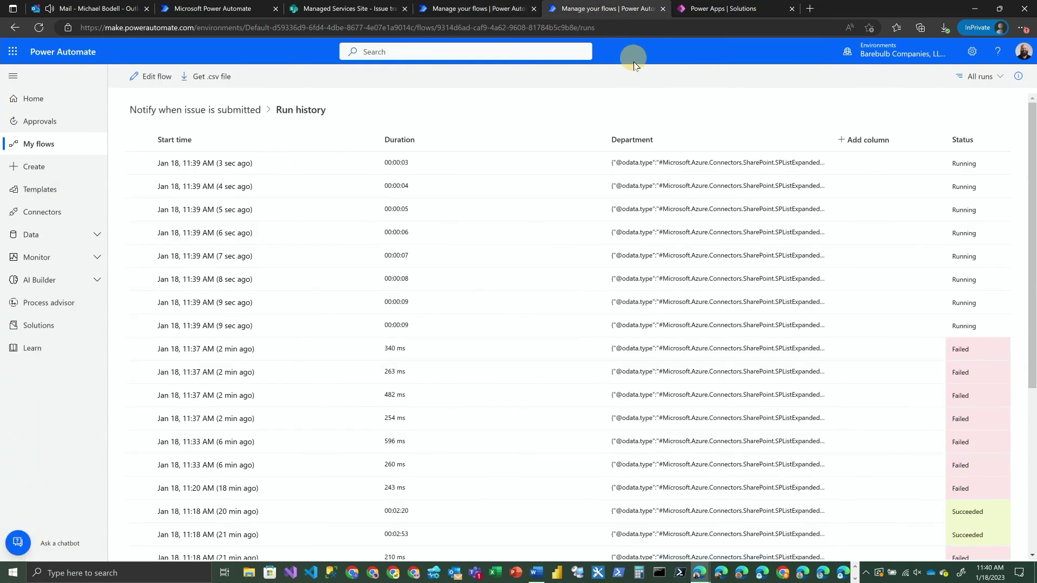
pyautogui.click(42, 27)
pyautogui.press('F11')
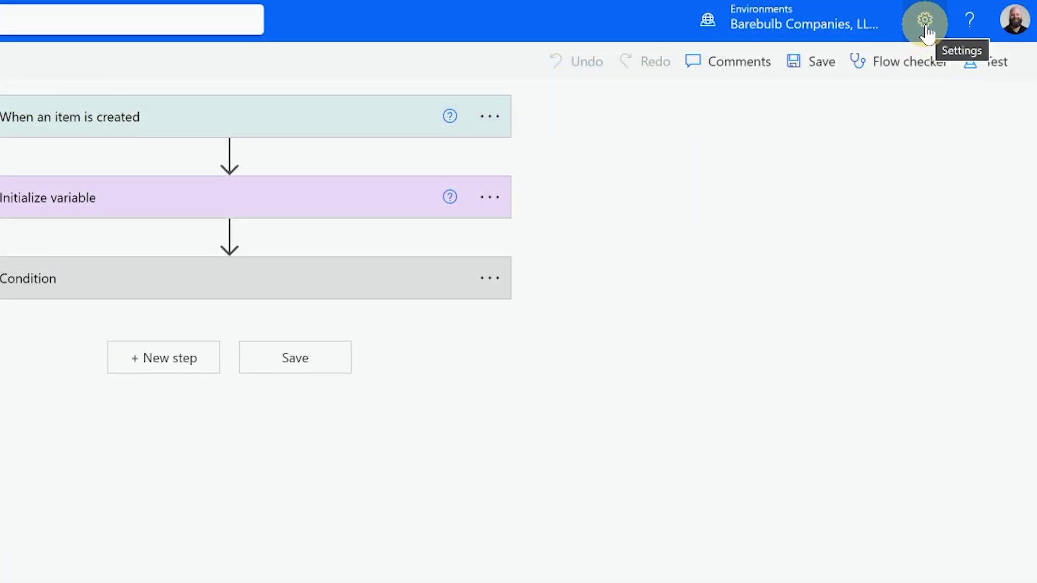
# - View the Experimental Features option in the full Power Automate settings and leave the dialog without saving
pyautogui.click(925, 28)
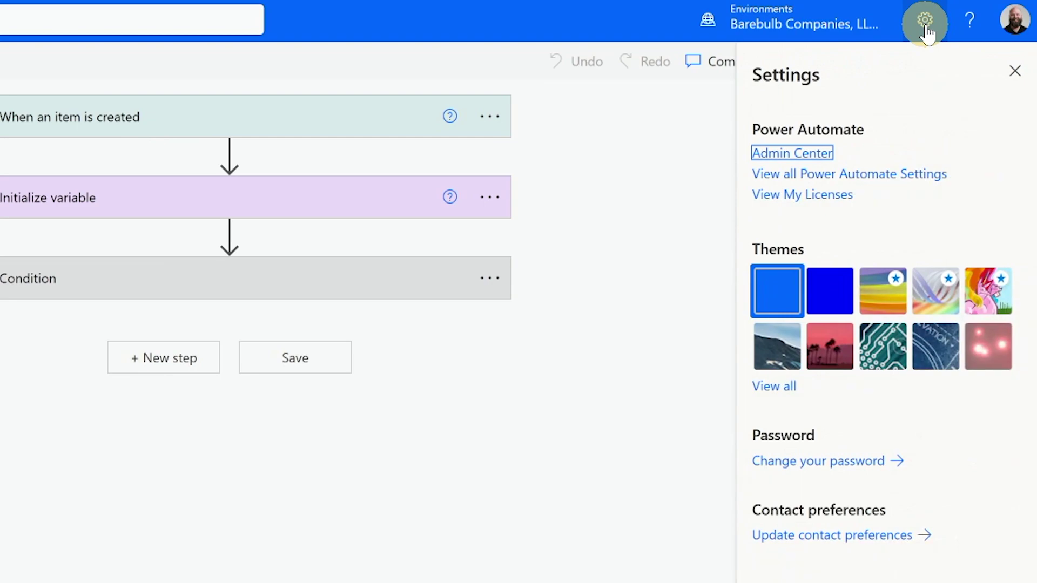
pyautogui.click(915, 176)
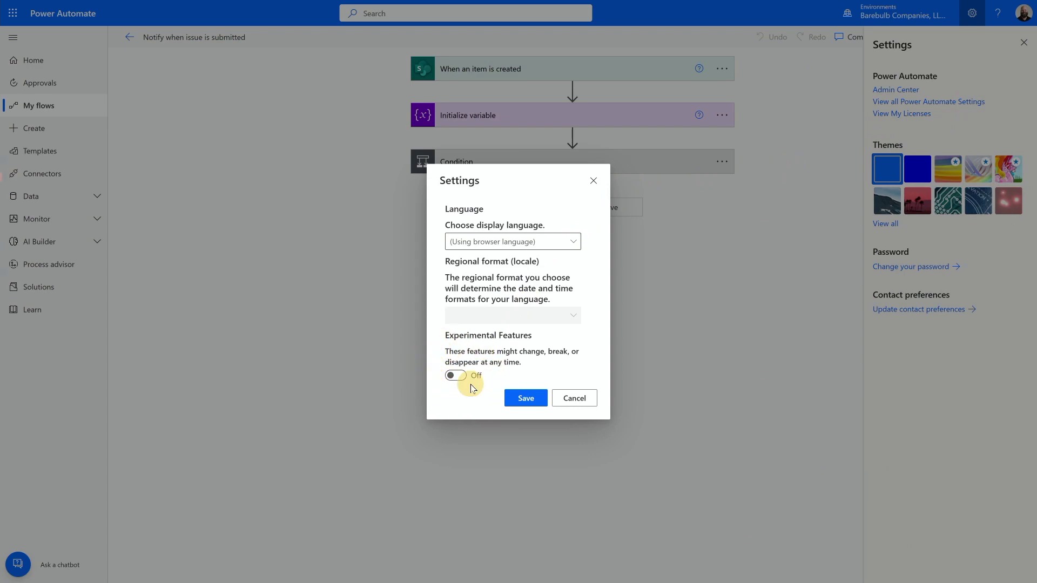
pyautogui.click(574, 400)
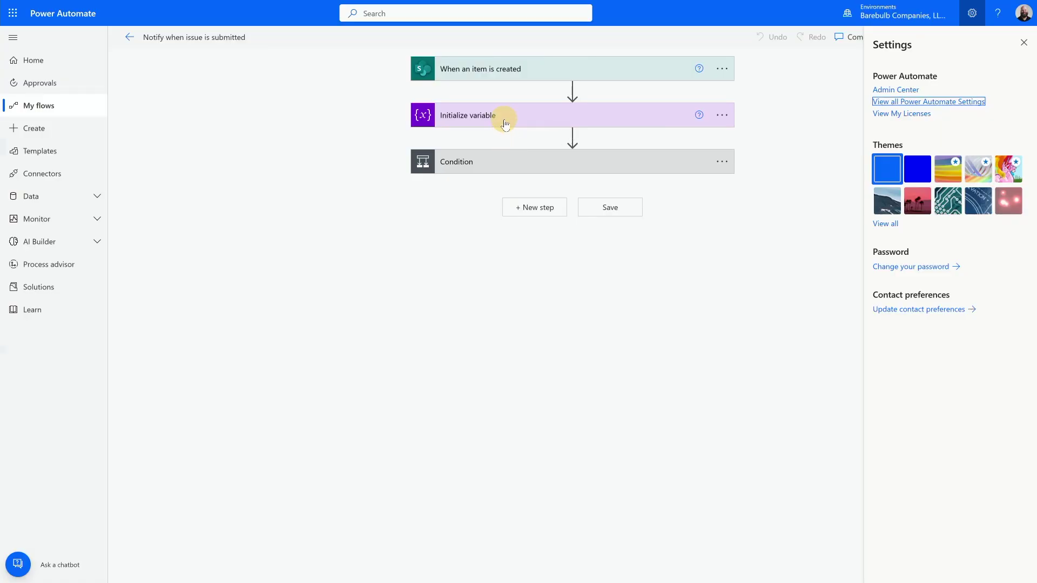
# - Expand the Initialize variable action, close the settings pane and search the dynamic content for its Value field with "depart"
pyautogui.click(512, 124)
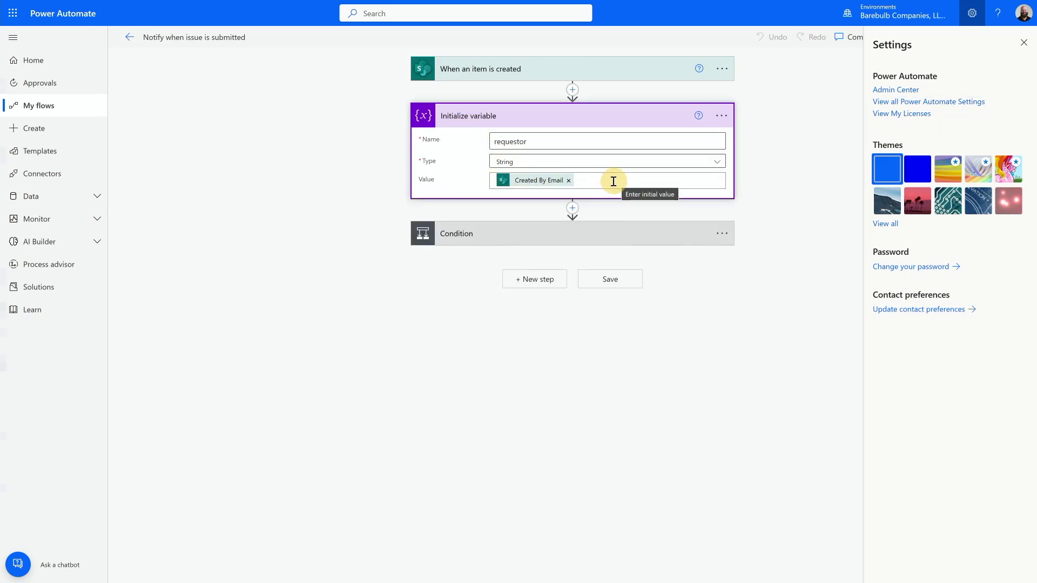
pyautogui.click(1024, 43)
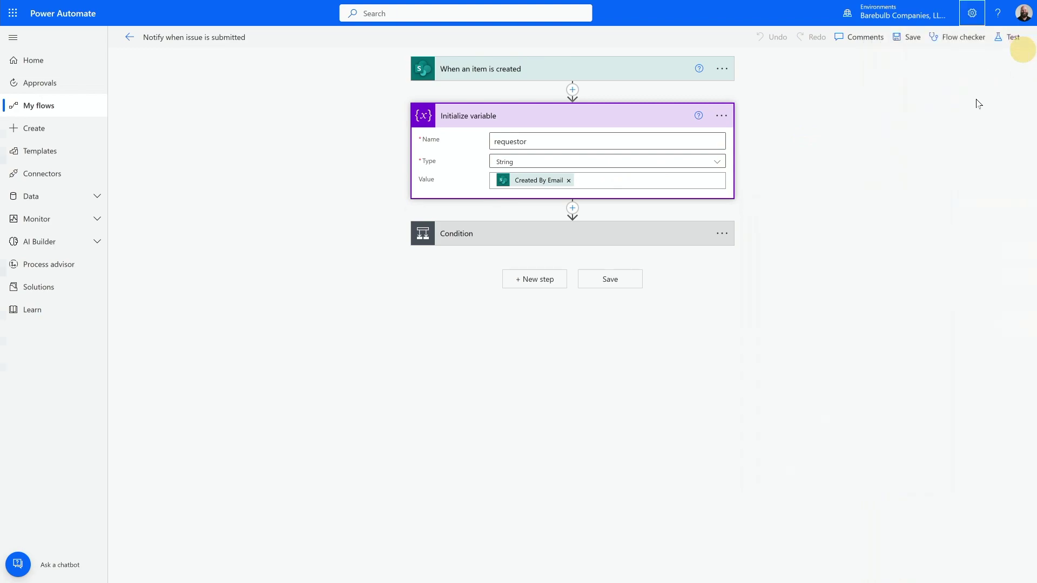
pyautogui.click(644, 181)
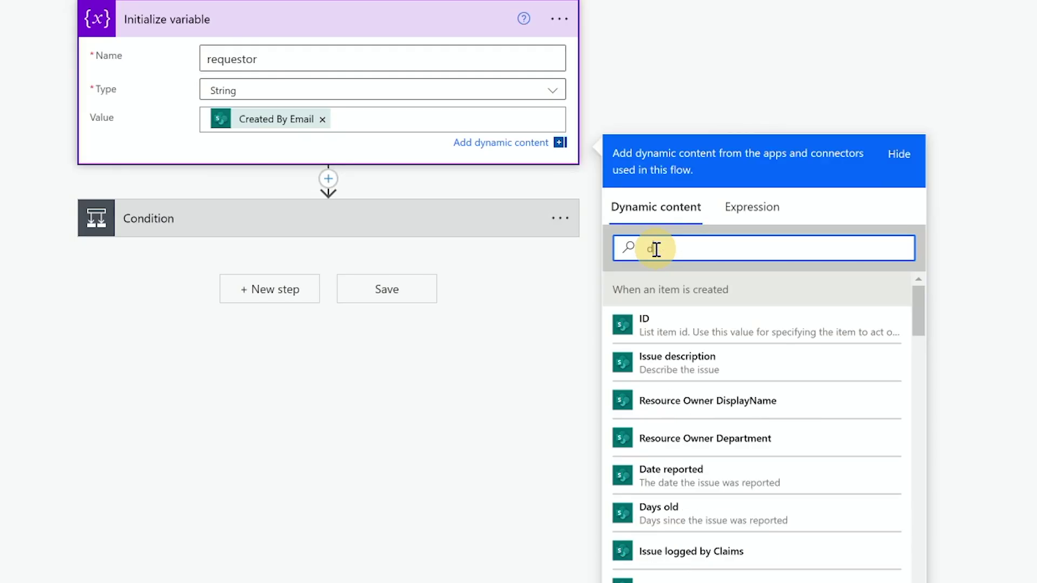
pyautogui.write('depart')
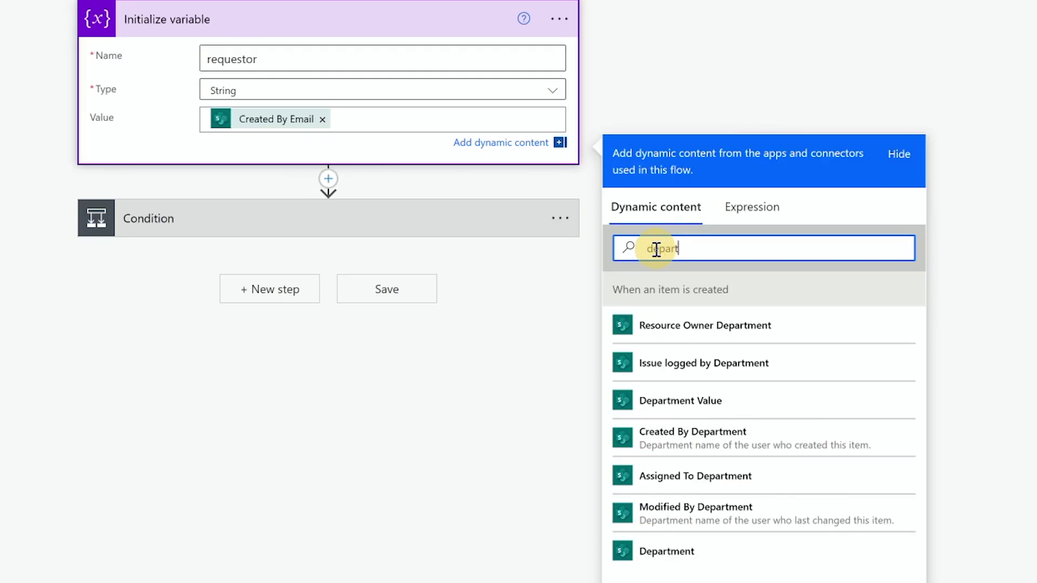
pyautogui.press('BackSpace')
pyautogui.press('BackSpace')
pyautogui.press('BackSpace')
pyautogui.press('BackSpace')
pyautogui.press('BackSpace')
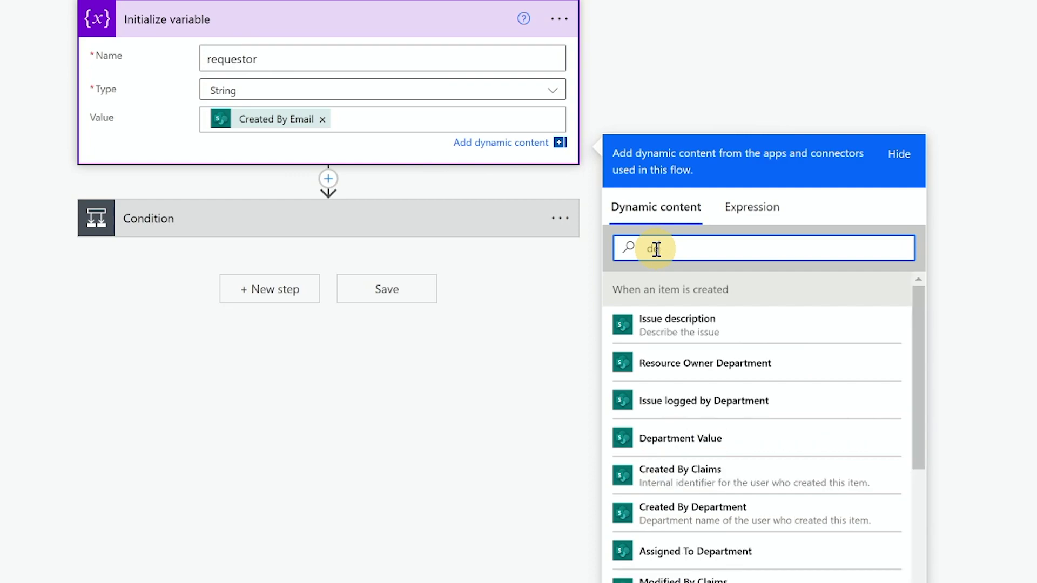
# - Browse the expression functions offered for the requestor variable's Value field
pyautogui.click(751, 210)
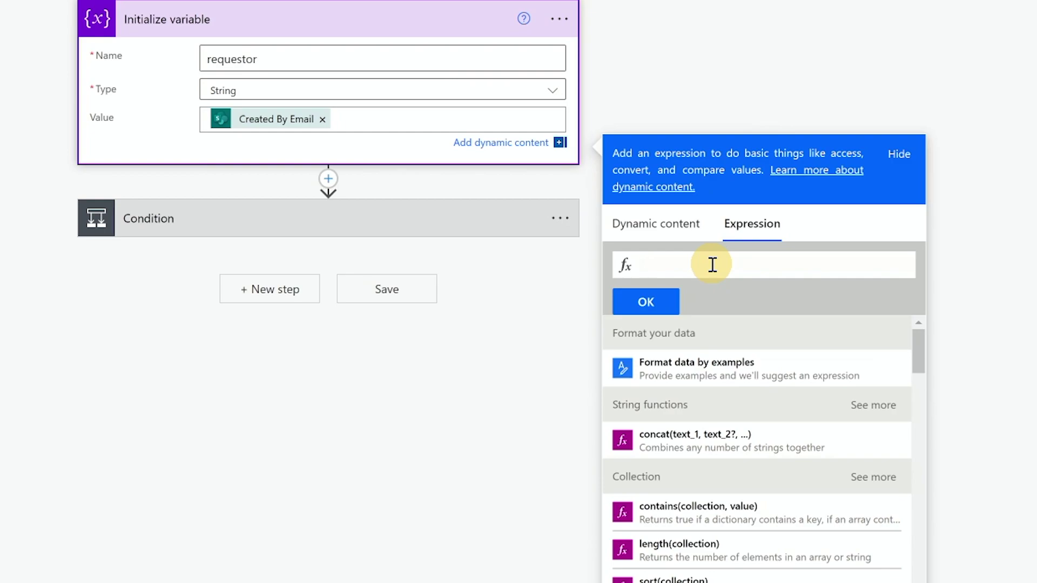
pyautogui.scroll(-15, 754, 470)
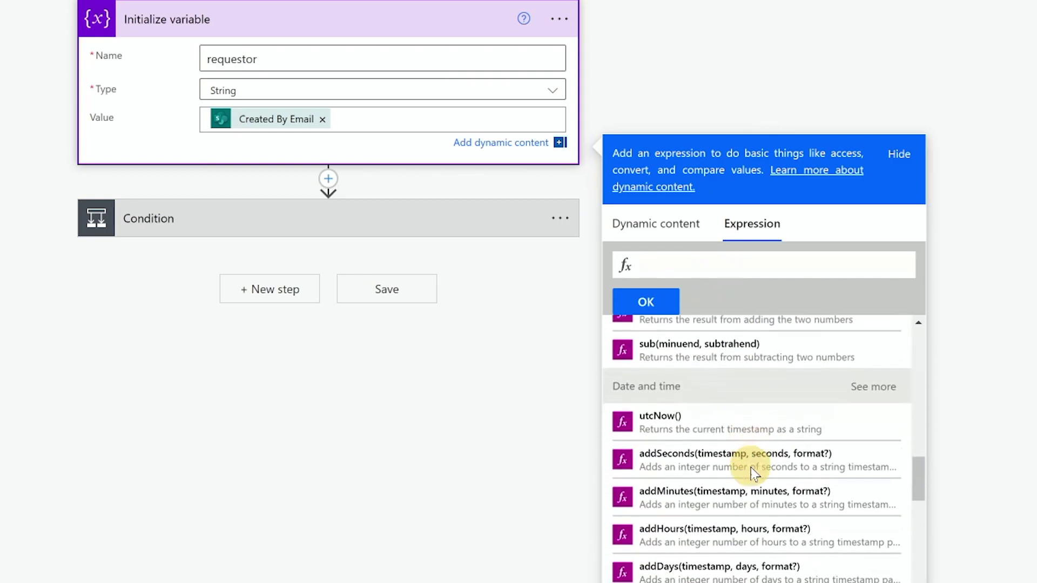
pyautogui.scroll(-10, 754, 473)
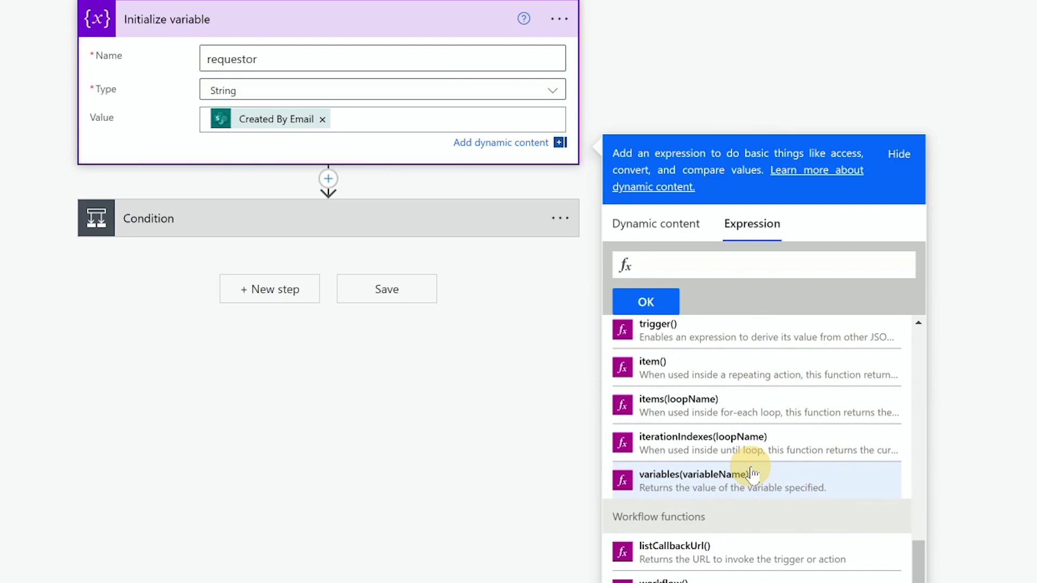
pyautogui.scroll(10, 753, 472)
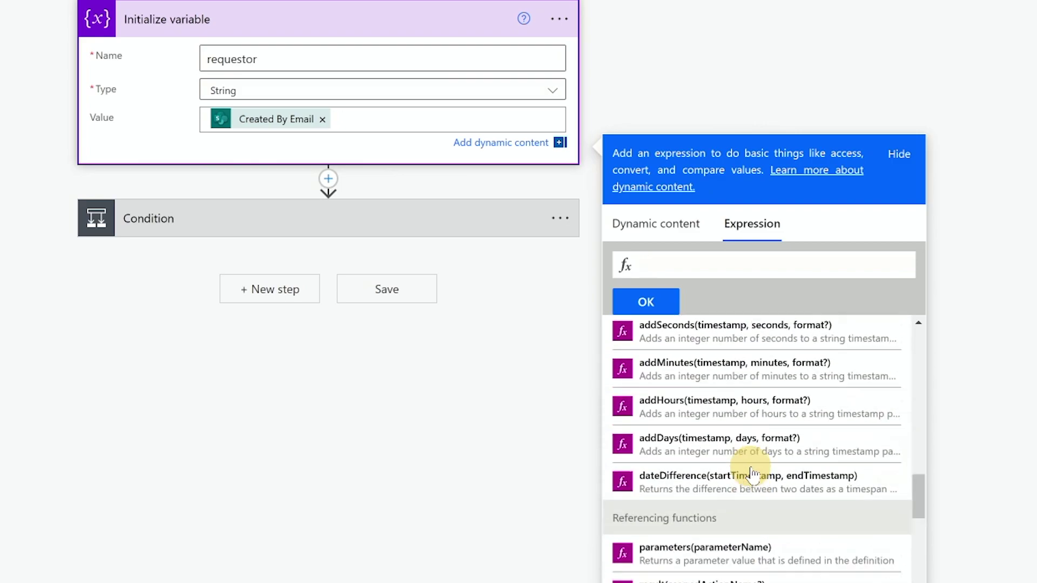
# - Start a toUpper() expression for the requestor variable's value and look through the dynamic content available to it
pyautogui.click(695, 259)
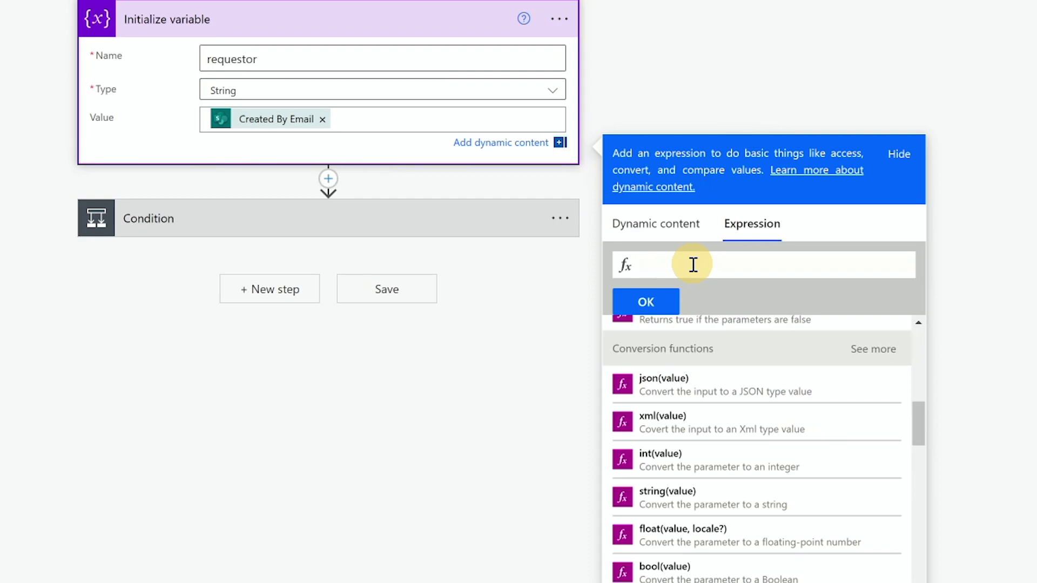
pyautogui.write('toUpper()')
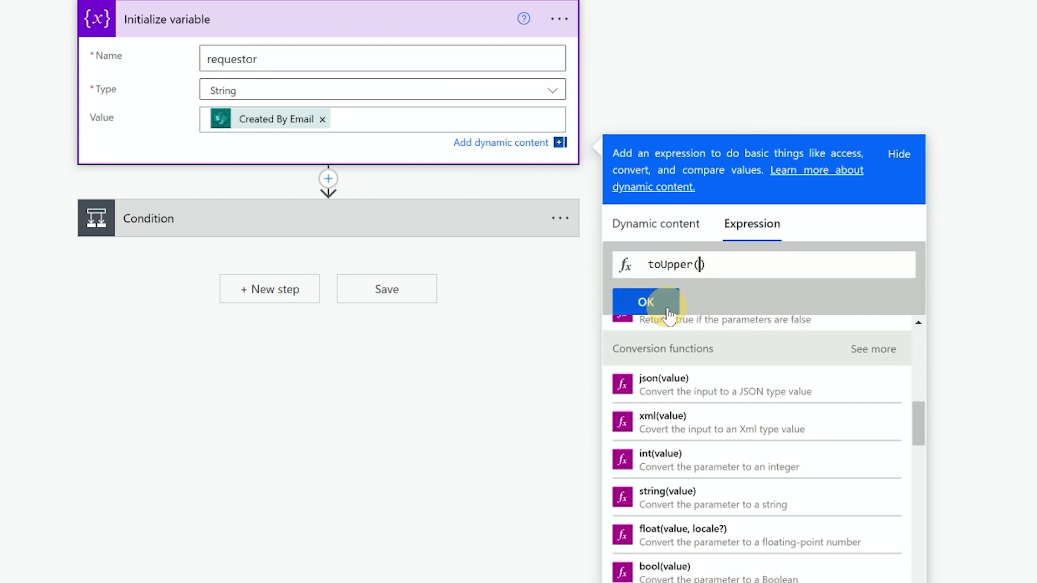
pyautogui.click(667, 233)
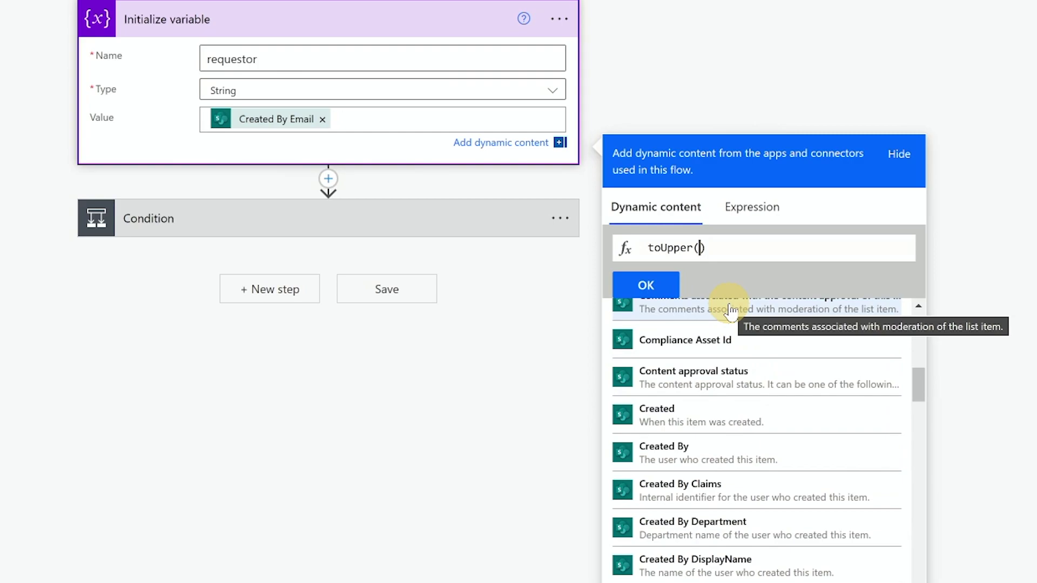
# - Try entering long filler text after toUpper() in the expression box, and close the dynamic content pane without applying it
pyautogui.click(703, 247)
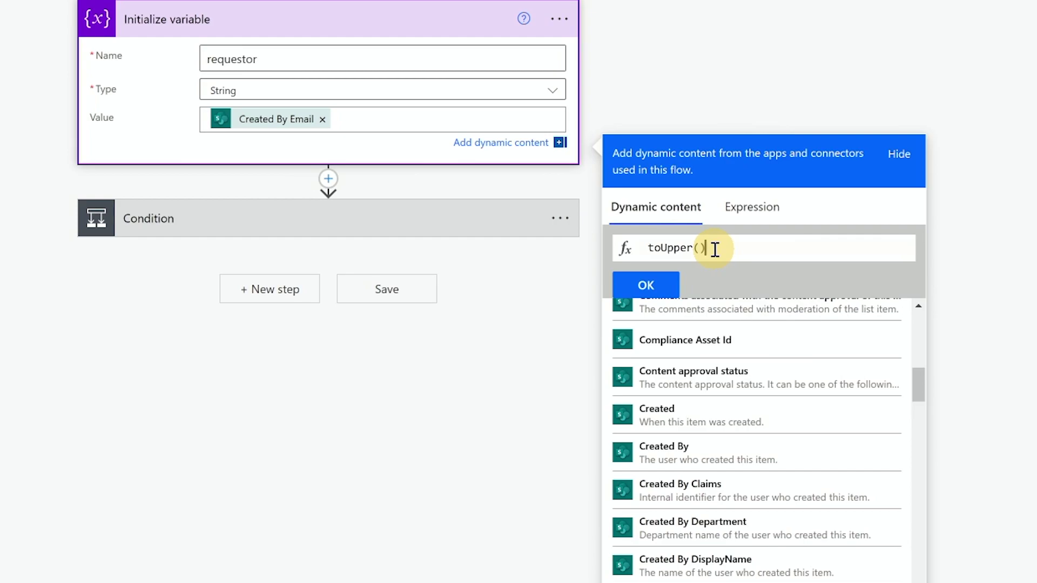
pyautogui.write('sd fasfas fasfasfas fas fas fasf')
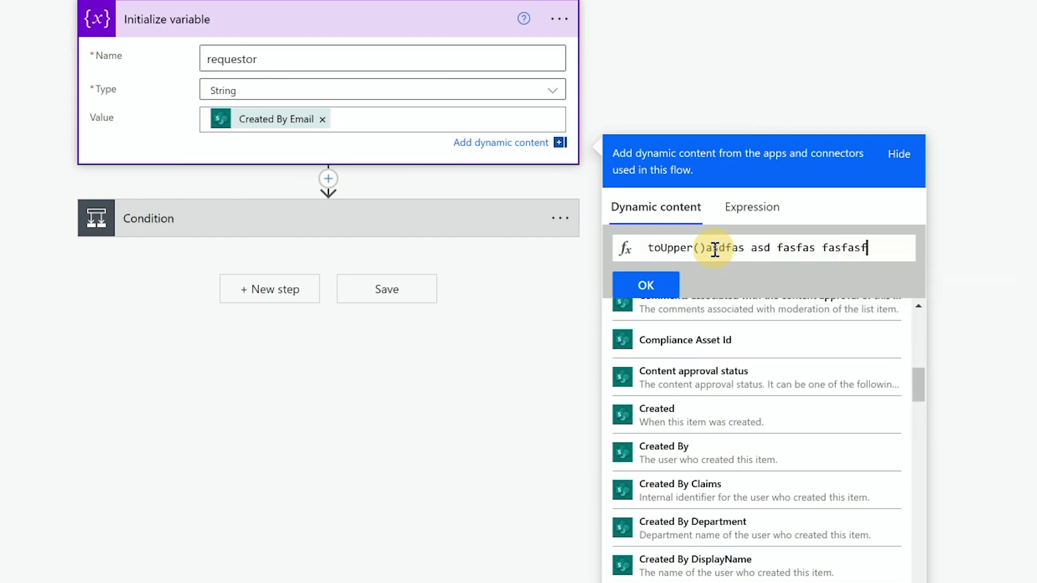
pyautogui.write('as f asfasdf as')
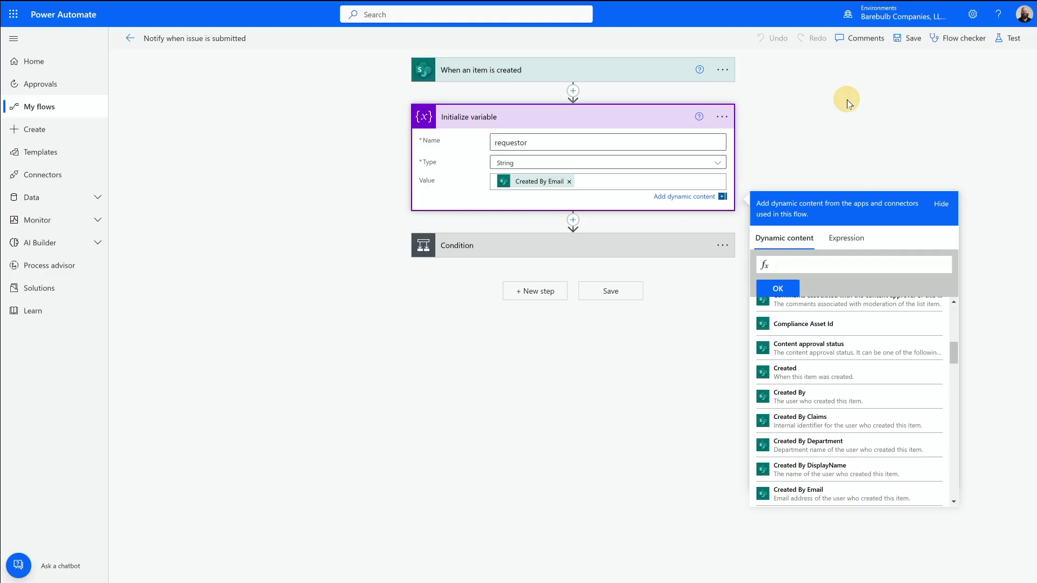
pyautogui.click(848, 97)
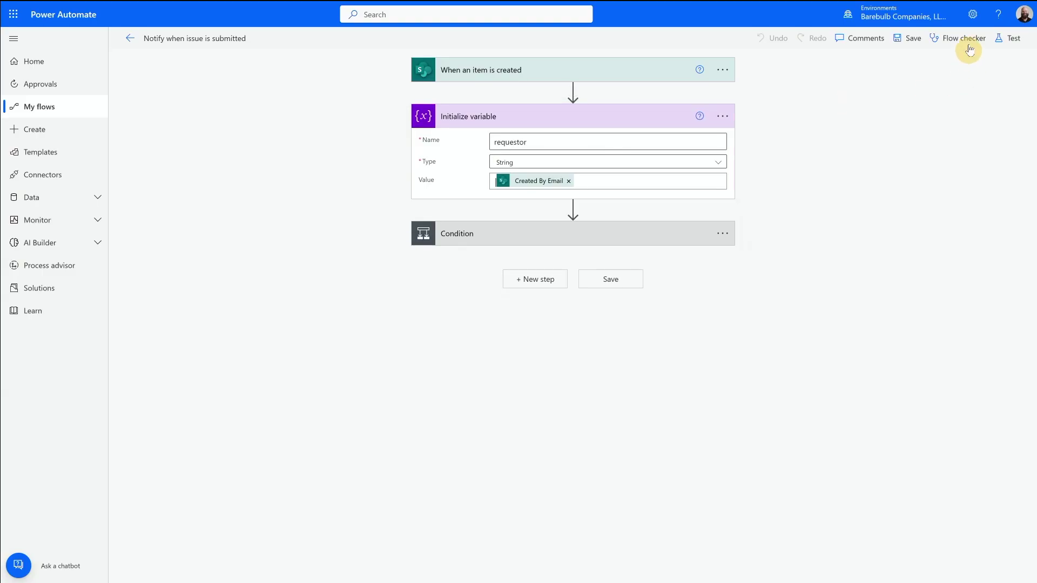
# - Turn on Experimental Features in the Power Automate settings and save the change
pyautogui.click(973, 15)
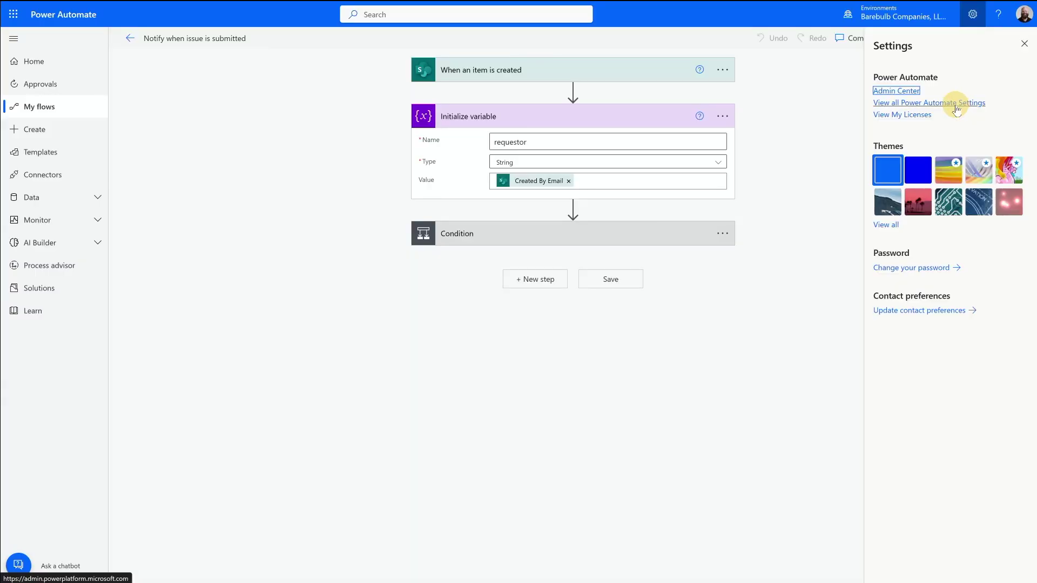
pyautogui.click(955, 104)
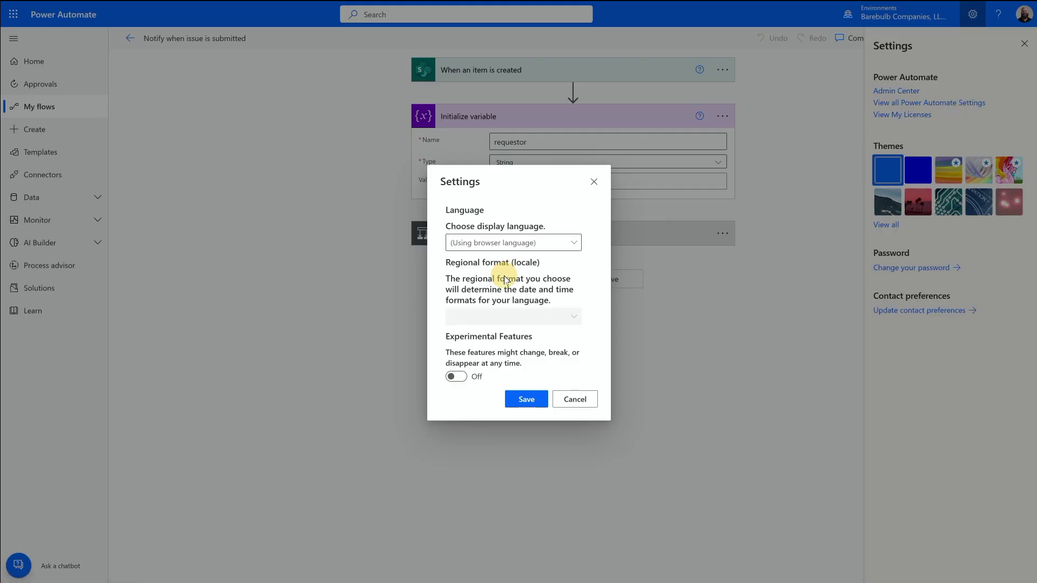
pyautogui.click(528, 400)
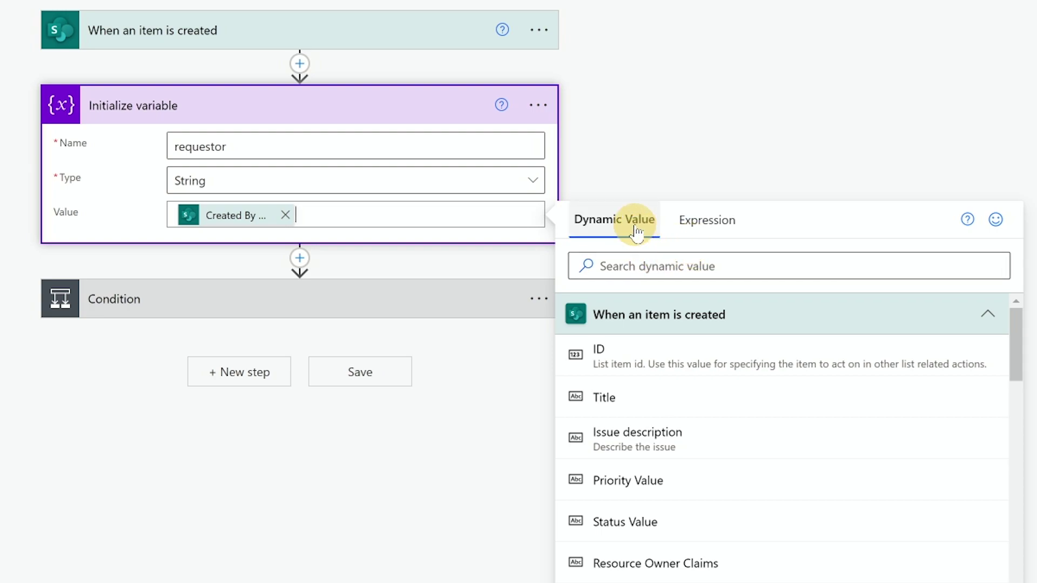
# - Start a toUpper() expression for the requestor variable's Value field in the new expression editor
pyautogui.click(704, 236)
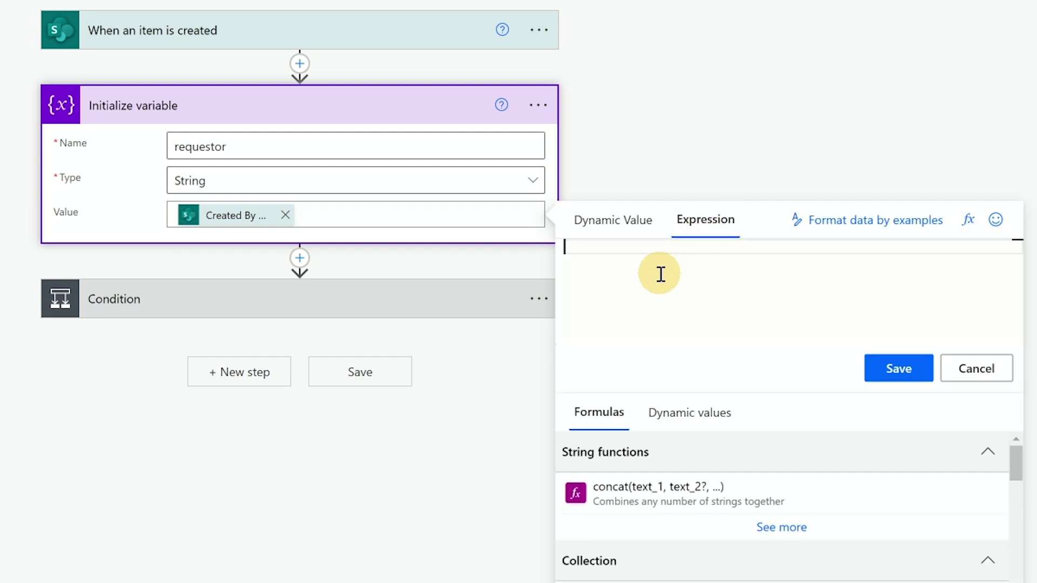
pyautogui.click(636, 252)
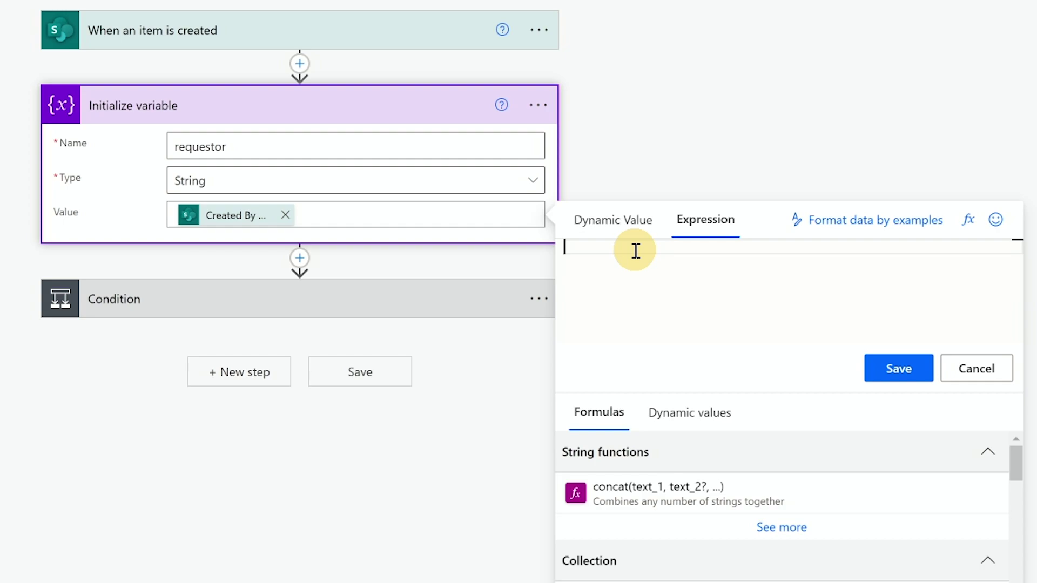
pyautogui.write('to')
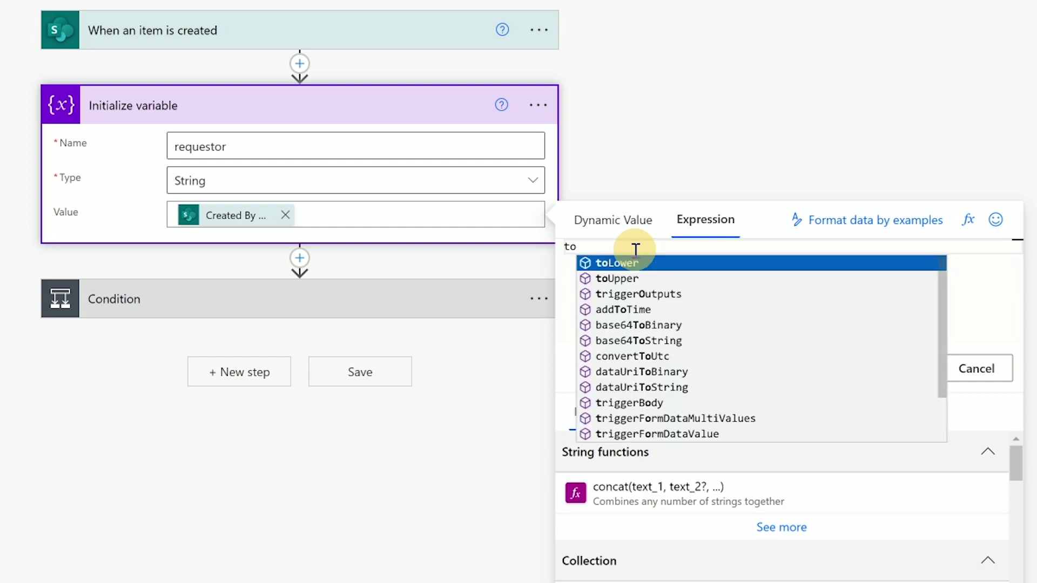
pyautogui.write('Upper')
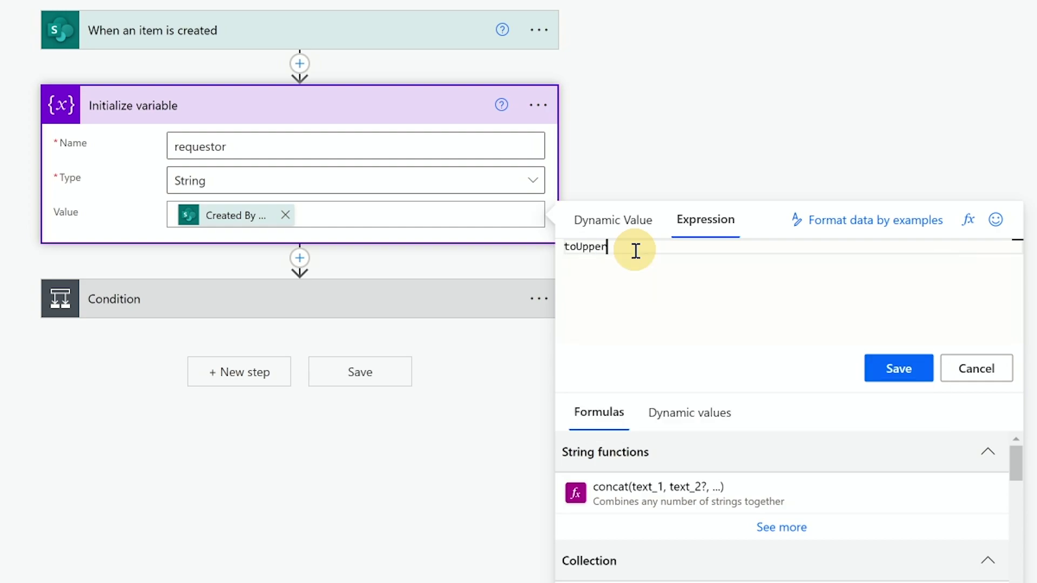
pyautogui.write('(')
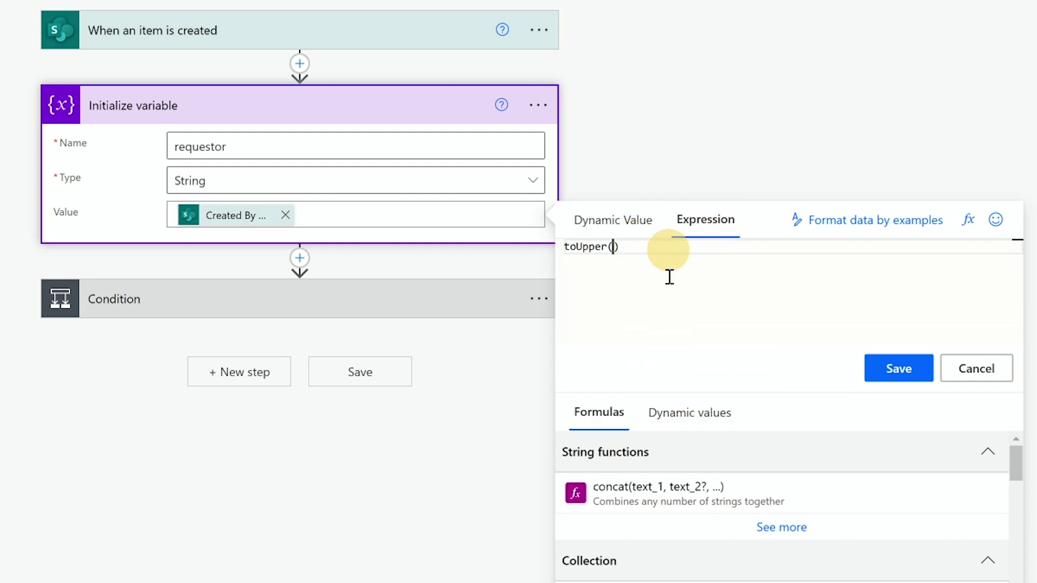
# - Search the dynamic values for "department" and insert the trigger's Department value inside the toUpper() parentheses
pyautogui.click(702, 422)
pyautogui.click(689, 460)
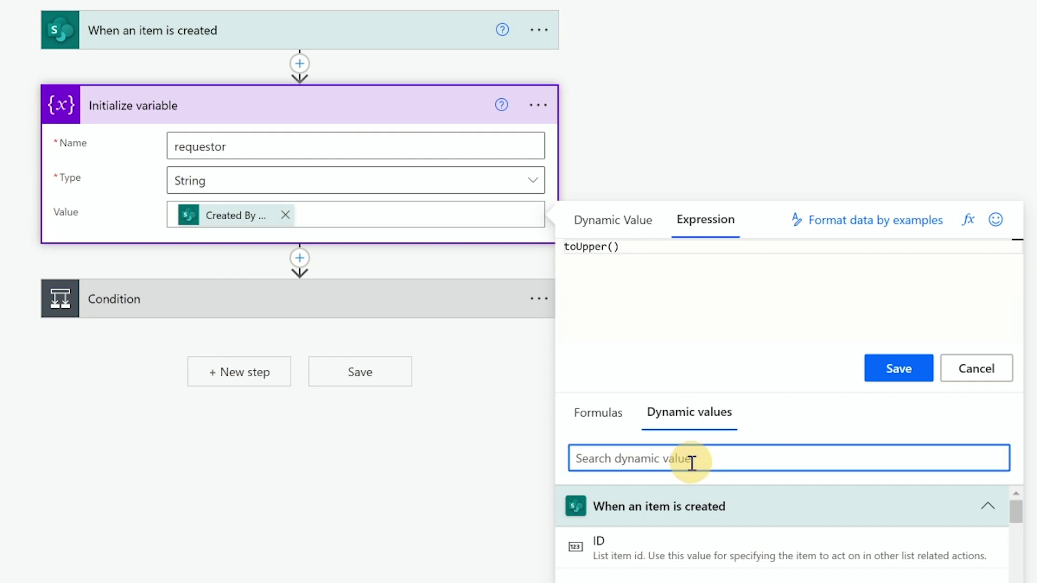
pyautogui.write('department')
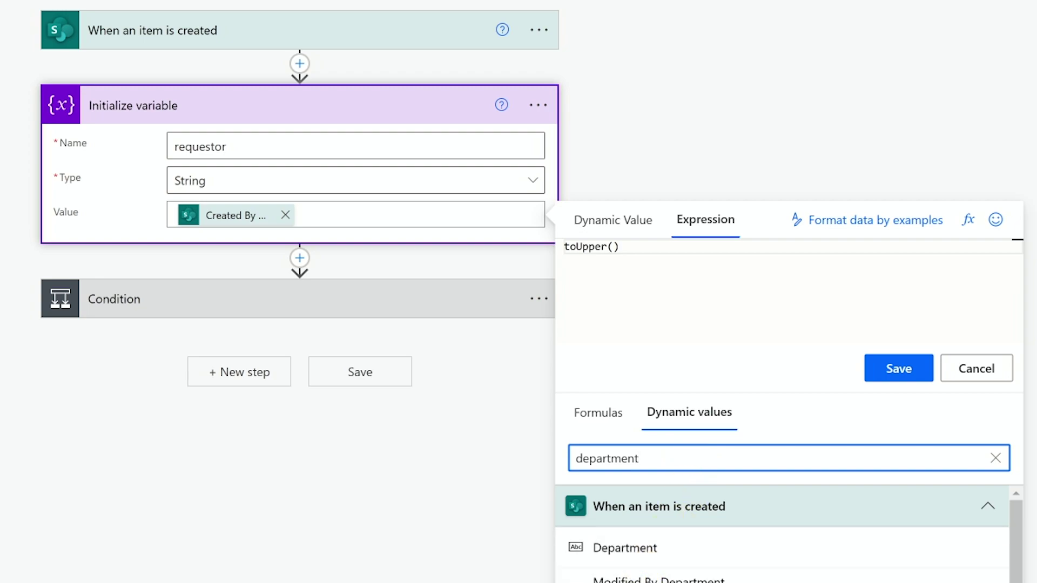
pyautogui.click(624, 547)
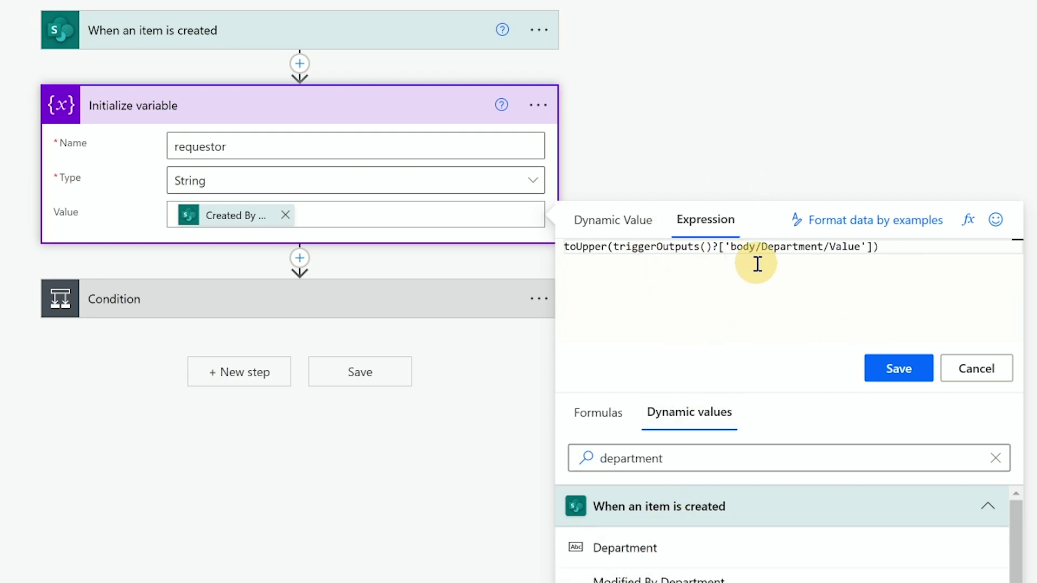